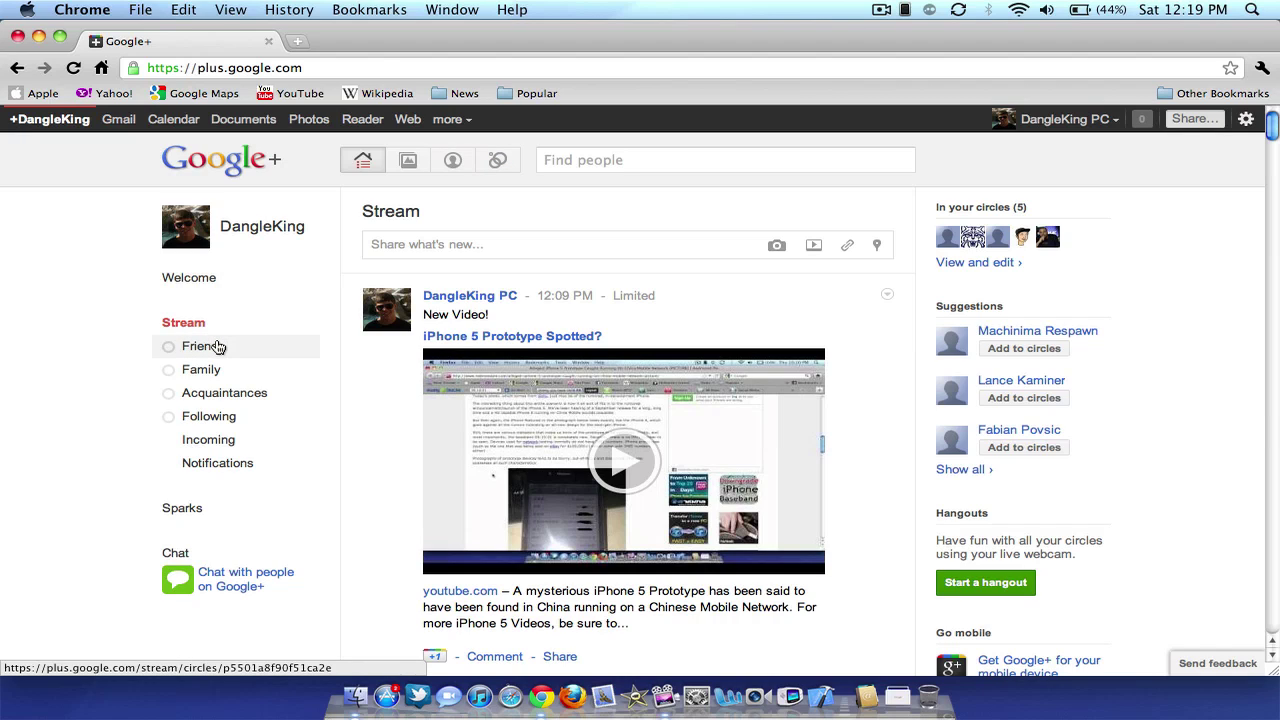
Browse the Friends, Family, Acquaintances, Following and Incoming streams and notifications, then return to all circles
click(218, 346)
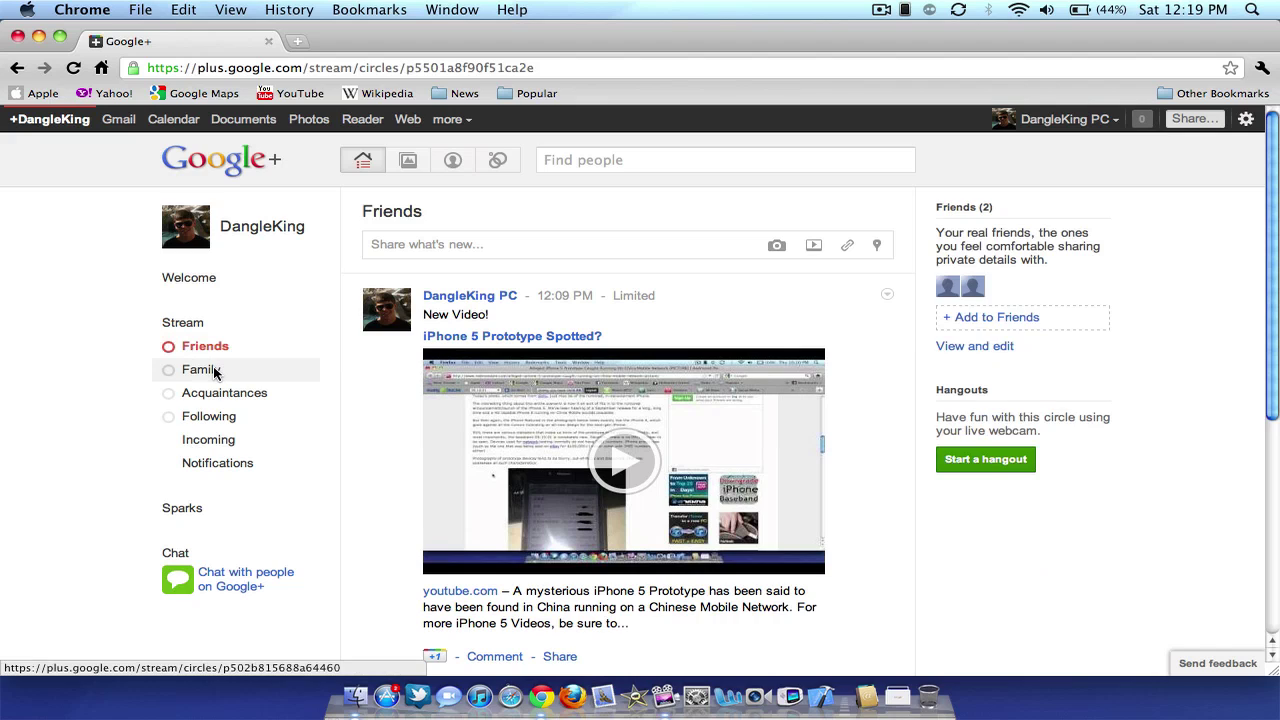
click(214, 371)
click(224, 396)
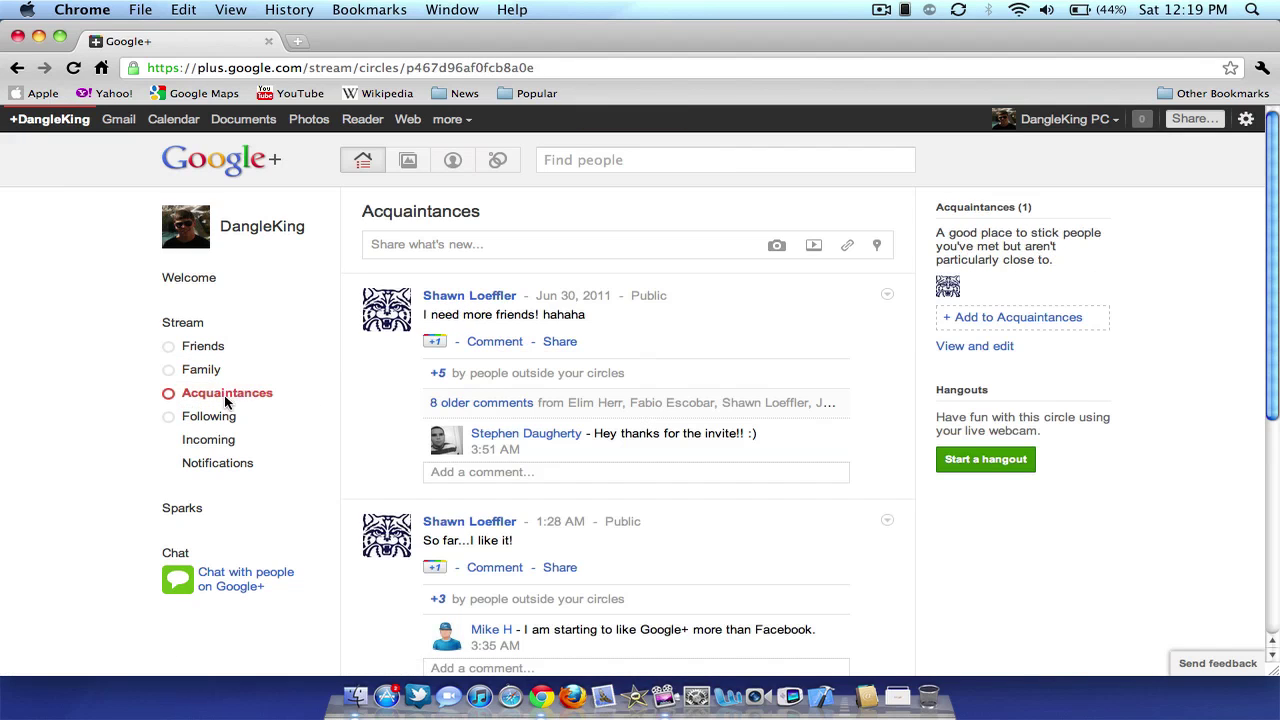
click(232, 419)
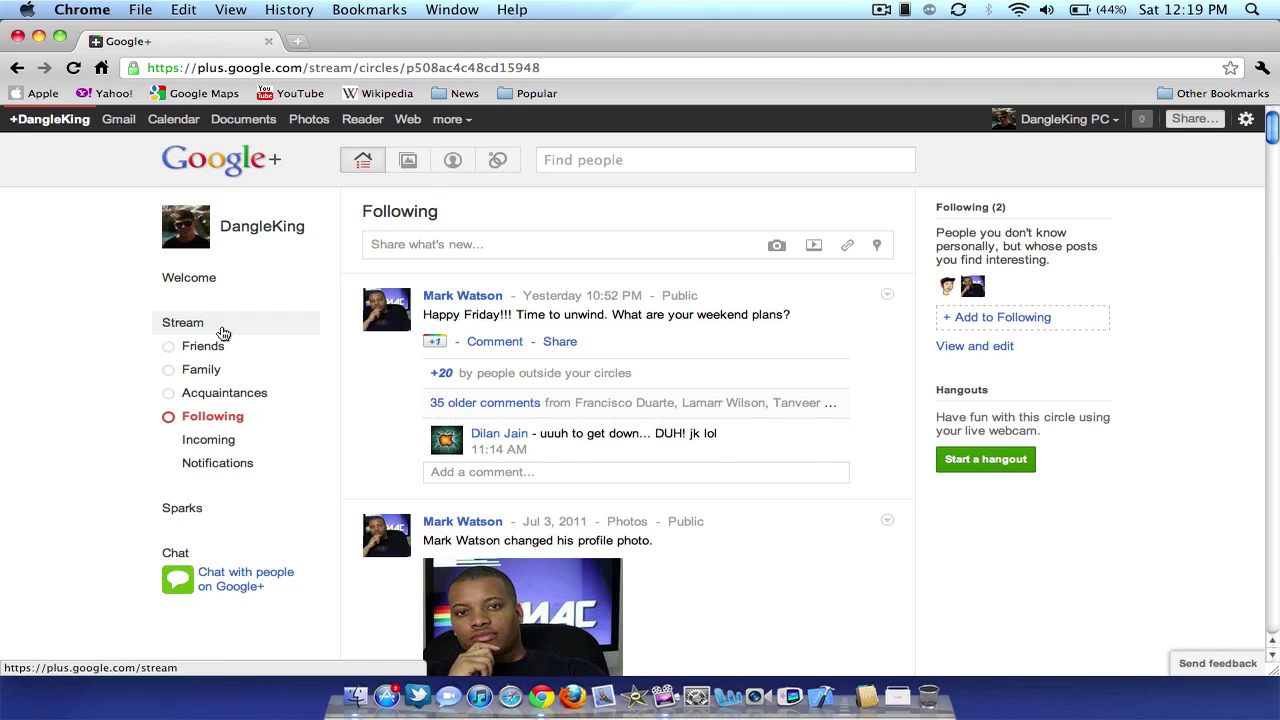
click(210, 441)
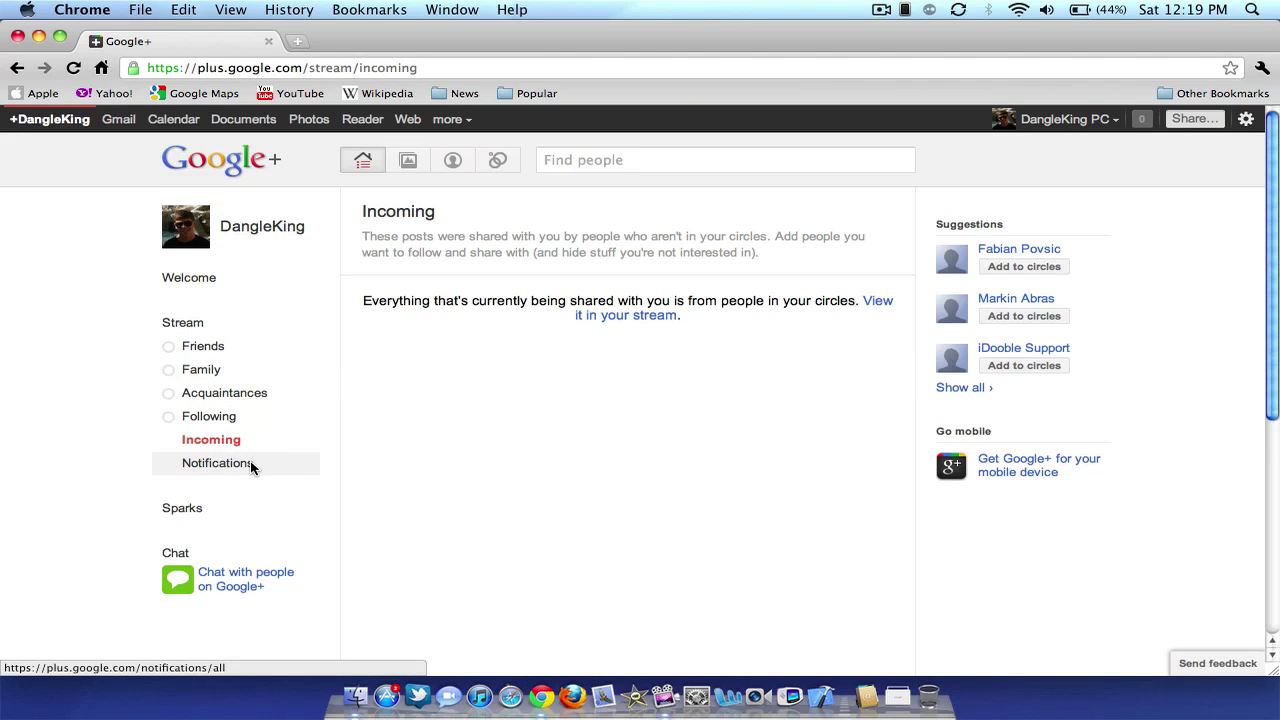
click(235, 465)
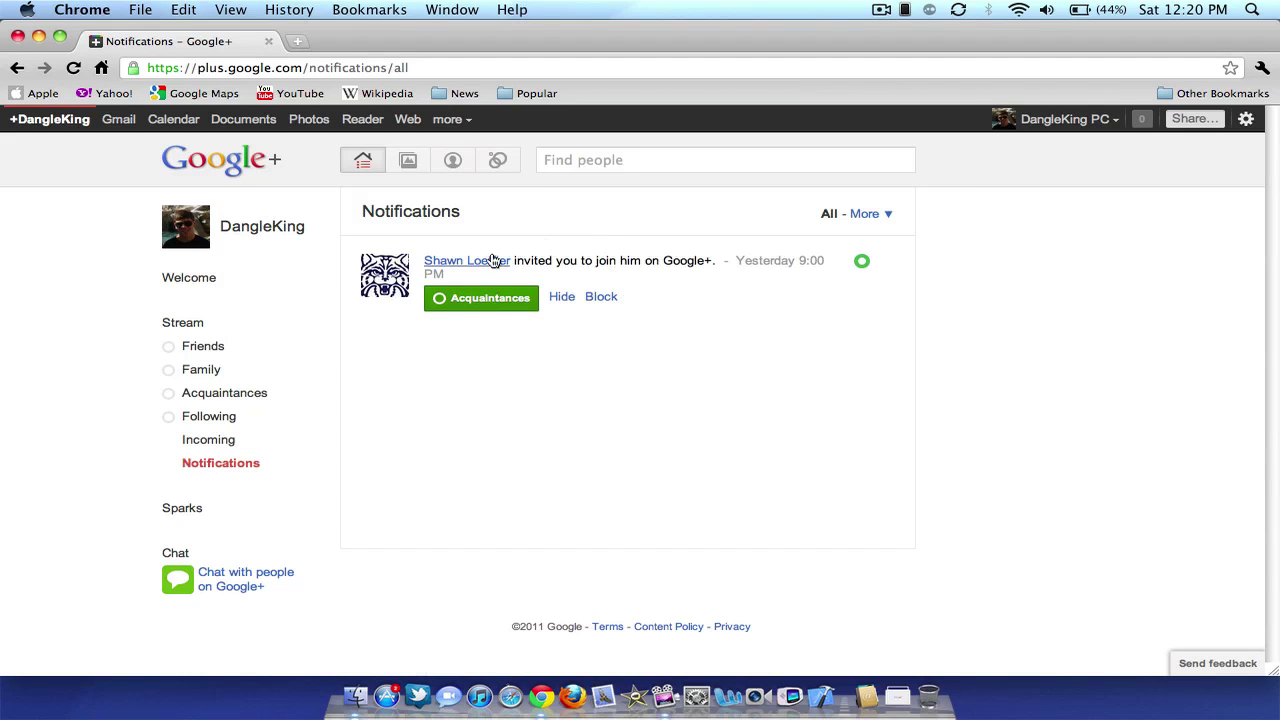
click(205, 331)
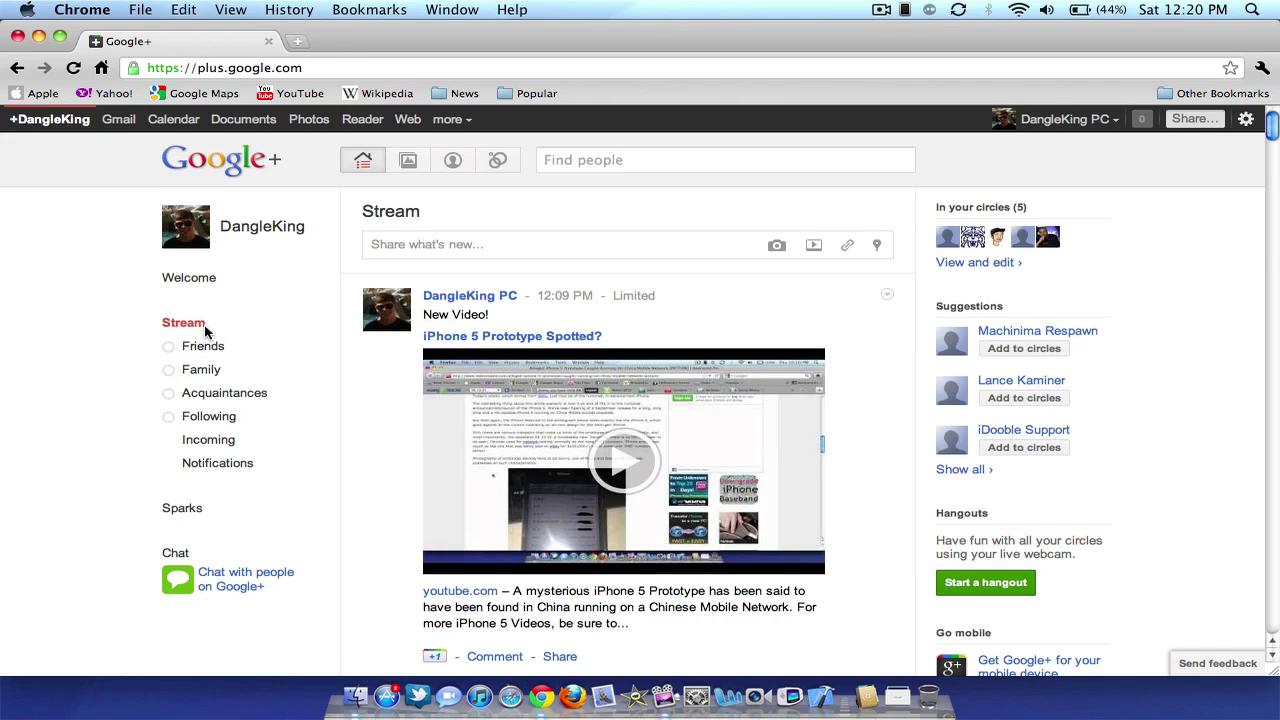
In the Circles manager, drag a contact card into the Acquaintances circle
click(498, 163)
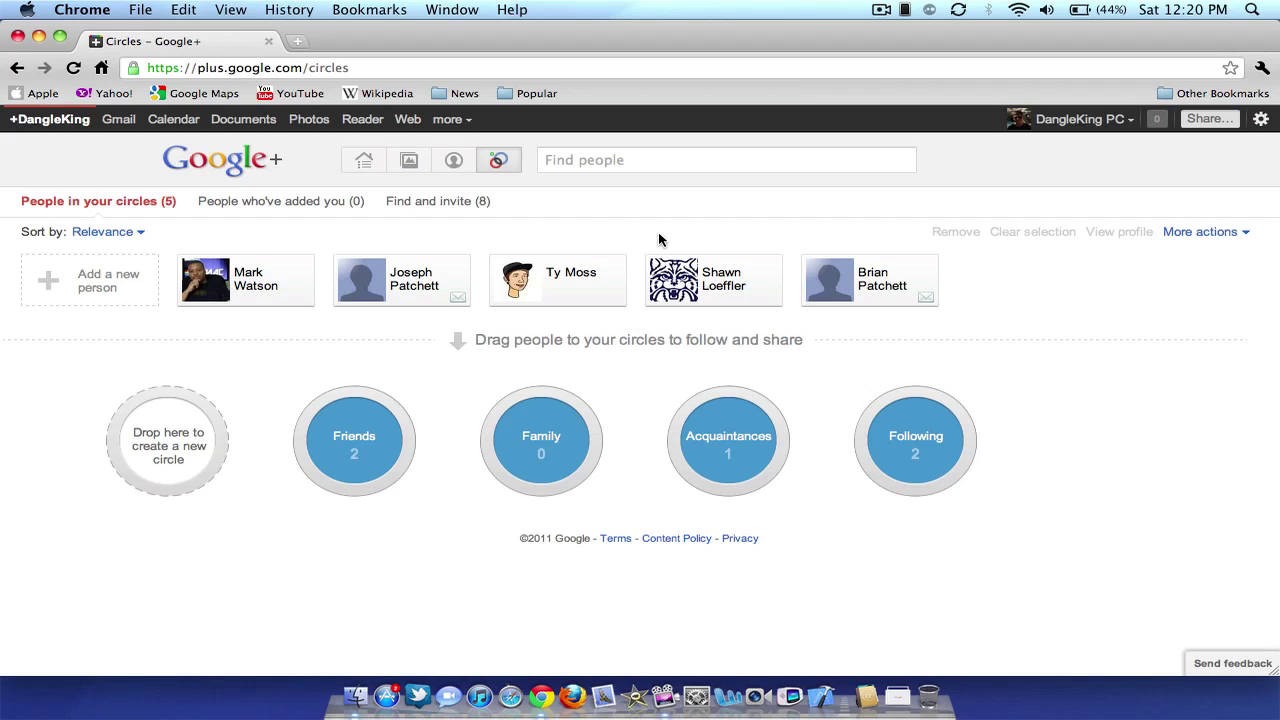
mouse_move(188, 450)
drag(735, 290, 729, 432)
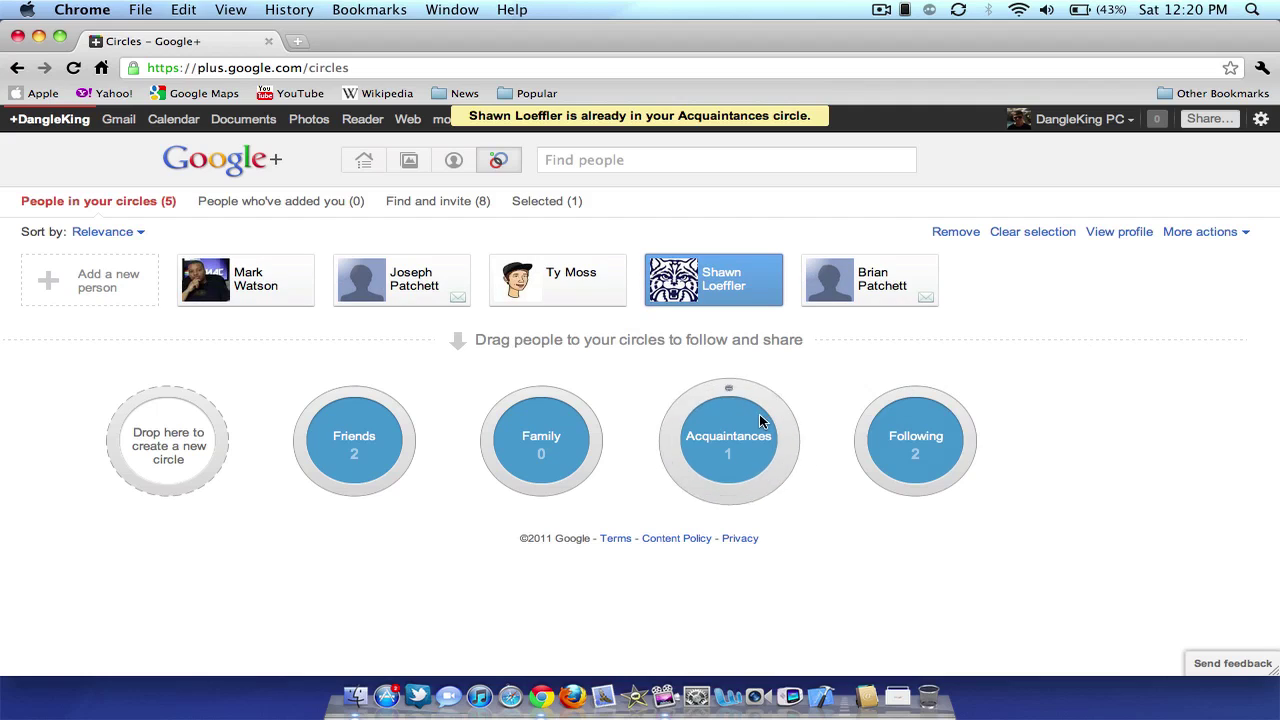
Try the find-a-person box twice, view the Following circle's options, then clear the selection
click(121, 292)
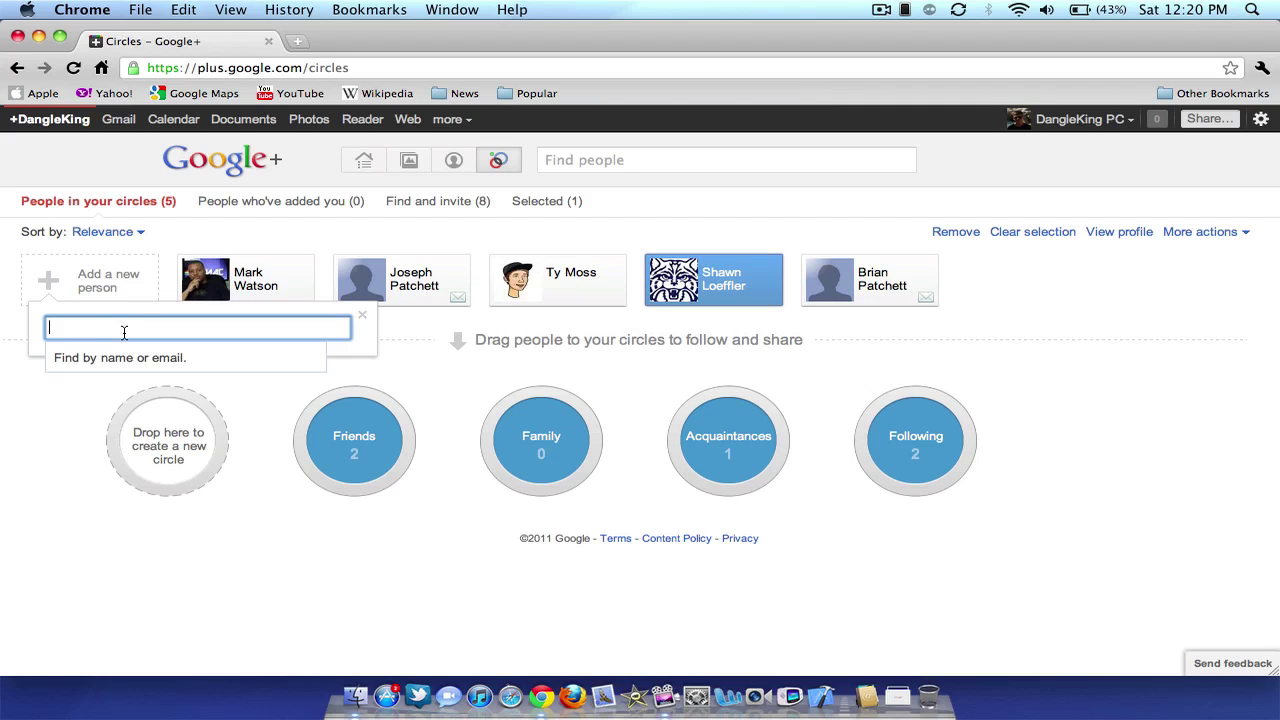
click(30, 417)
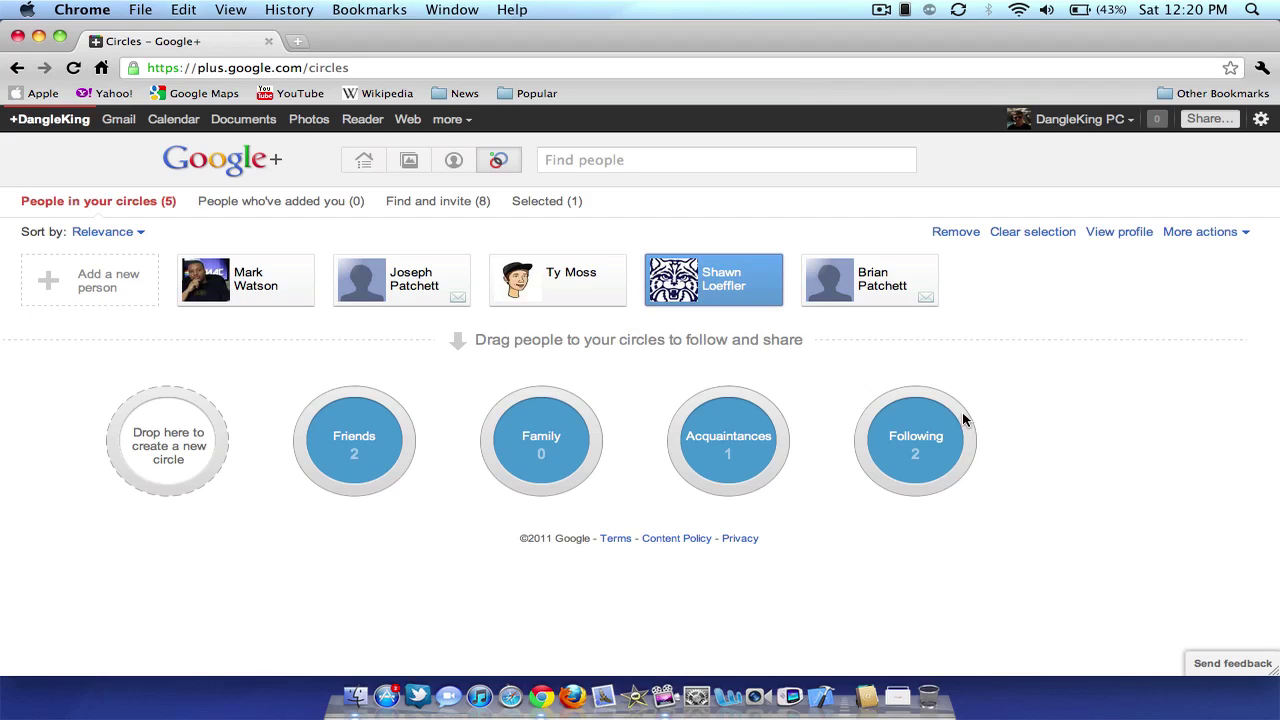
click(101, 287)
click(56, 430)
click(912, 432)
key(Escape)
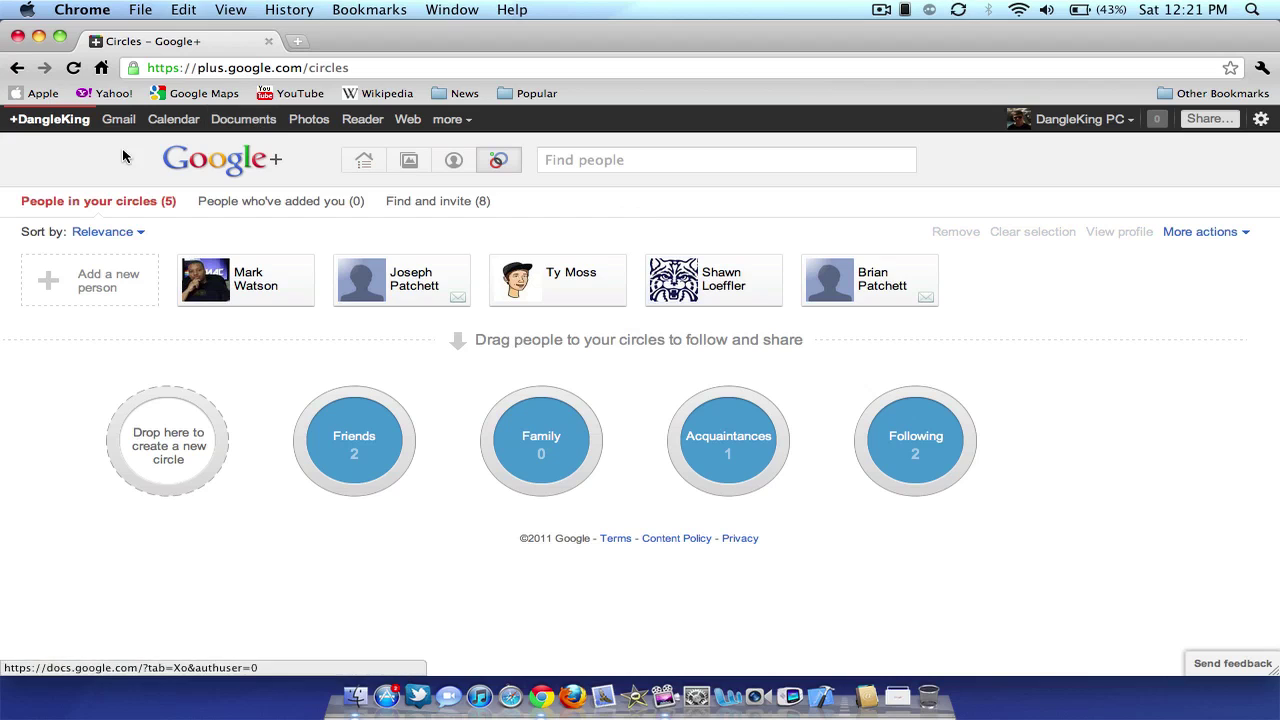
Return to the main stream and skim the Friends circle's posts
click(363, 162)
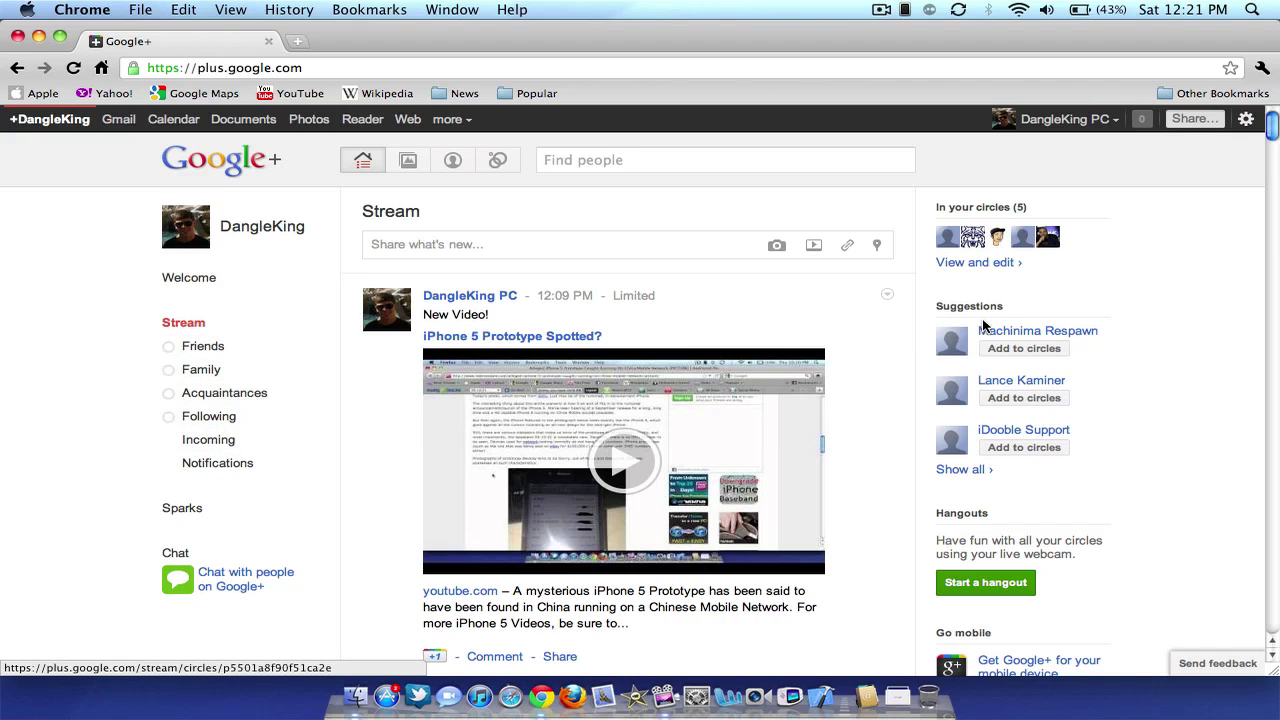
click(200, 347)
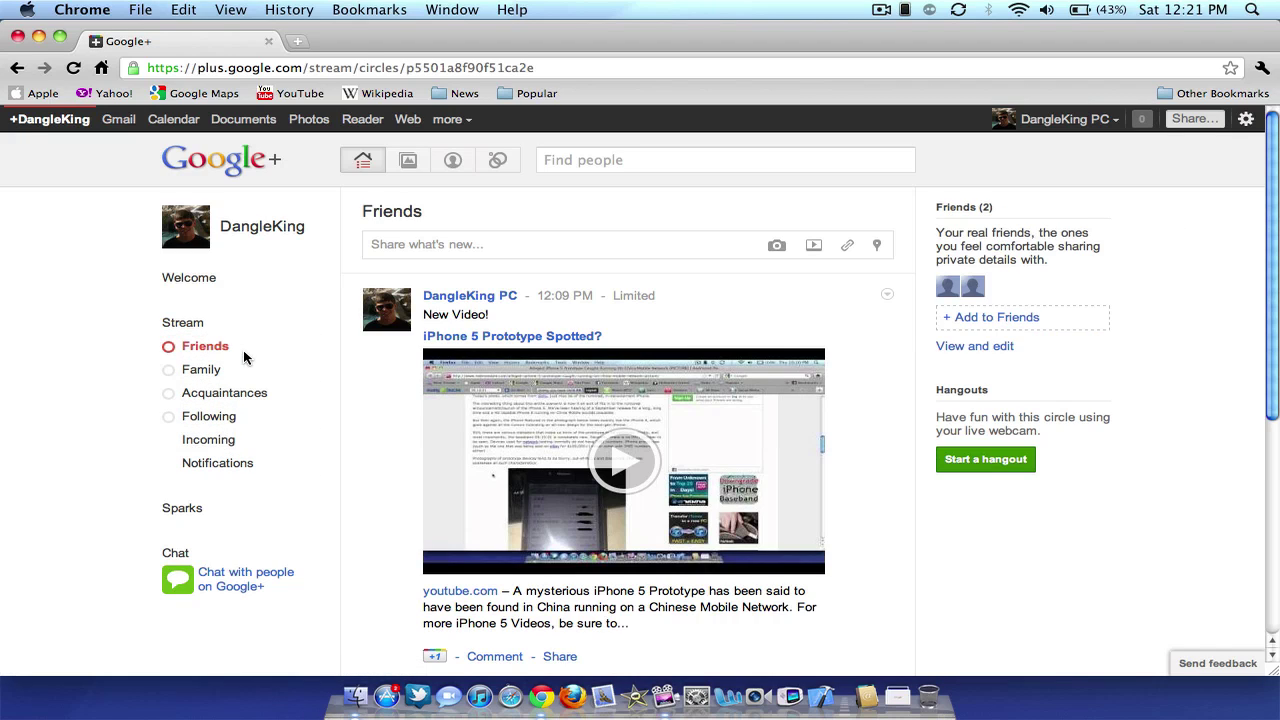
scroll(703, 310, down, 5)
scroll(703, 310, up, 4)
scroll(702, 305, up, 2)
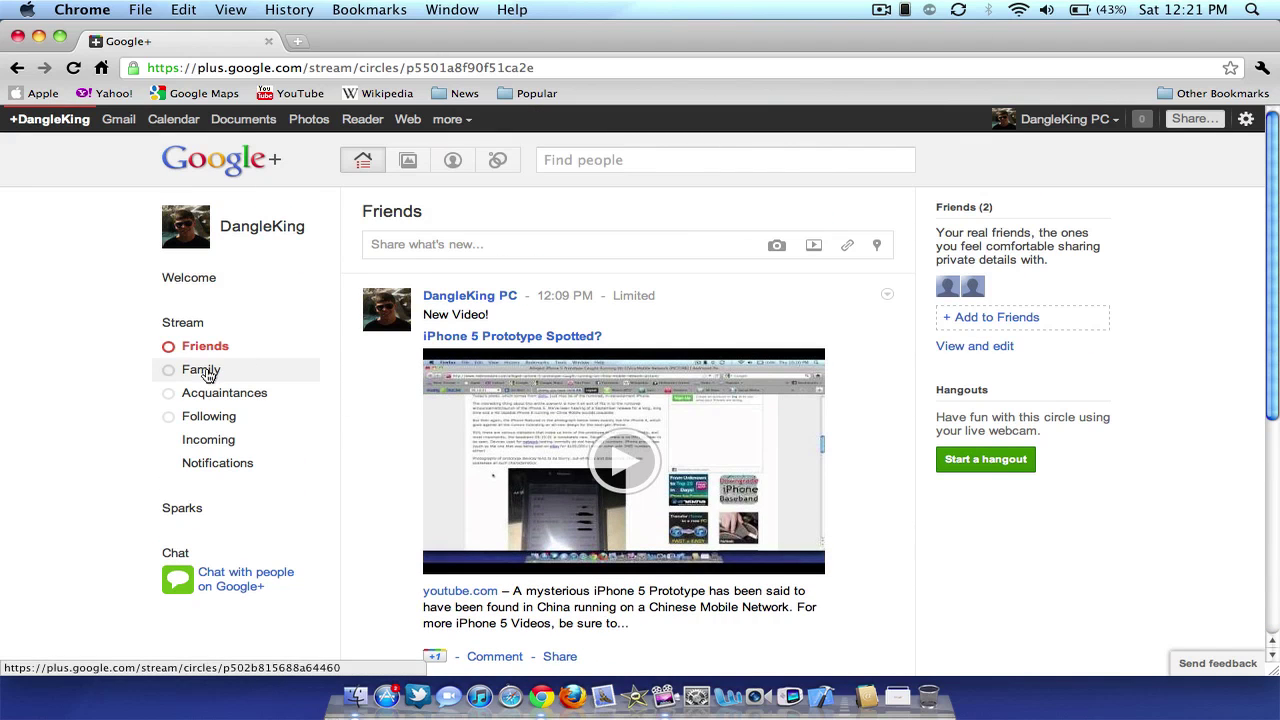
scroll(600, 503, down, 5)
scroll(603, 502, up, 5)
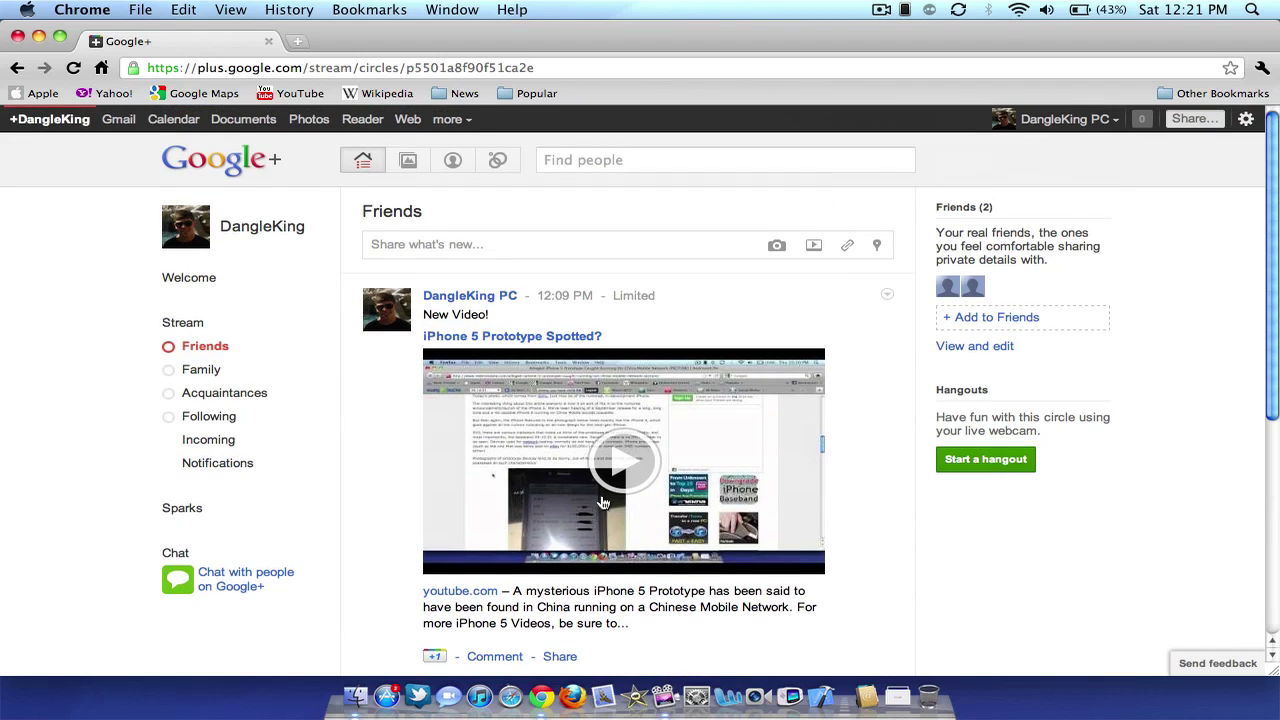
Skim the Family circle's posts, then switch to the Following circle's stream
click(199, 369)
scroll(600, 322, down, 1)
scroll(600, 322, up, 1)
click(277, 418)
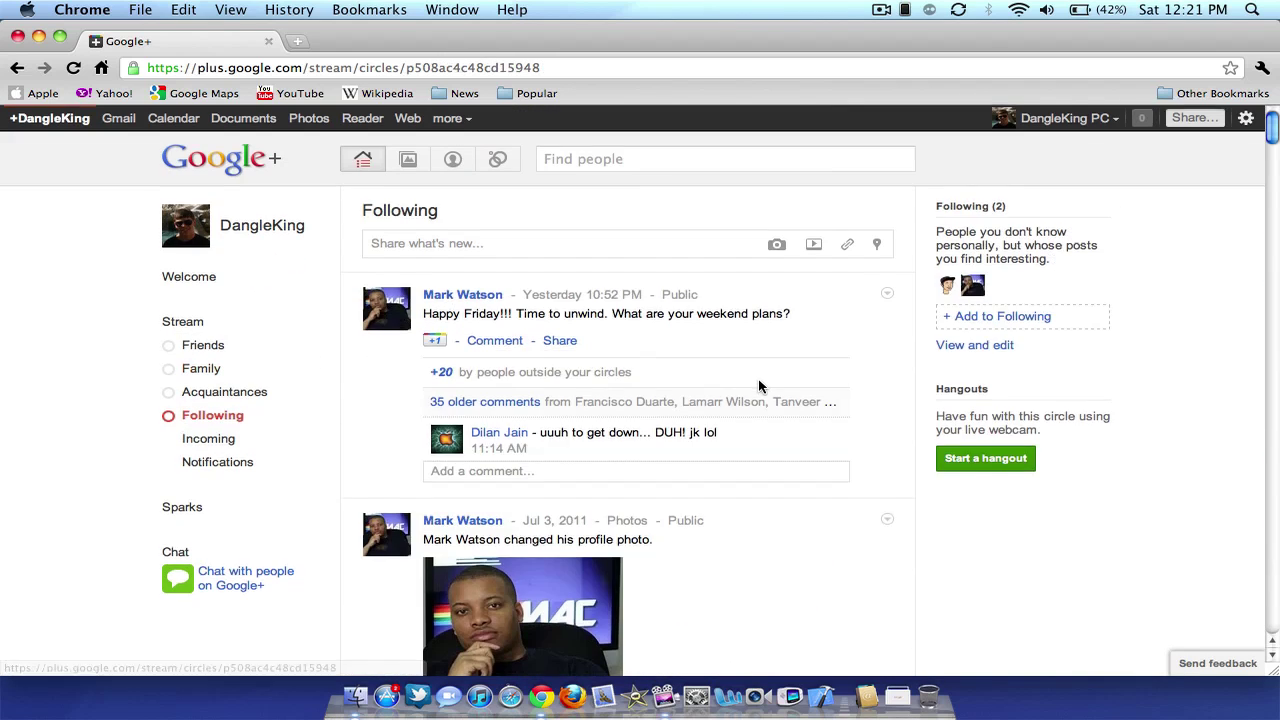
scroll(758, 384, down, 8)
scroll(757, 382, up, 8)
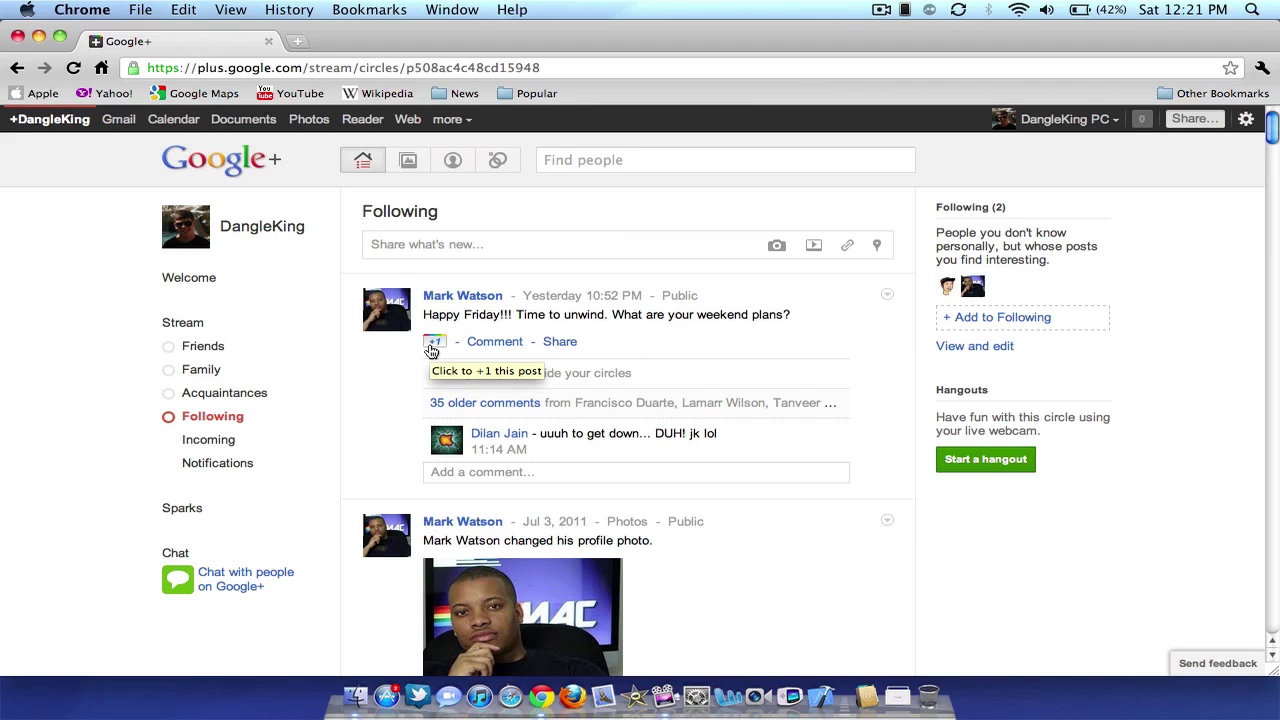
click(497, 346)
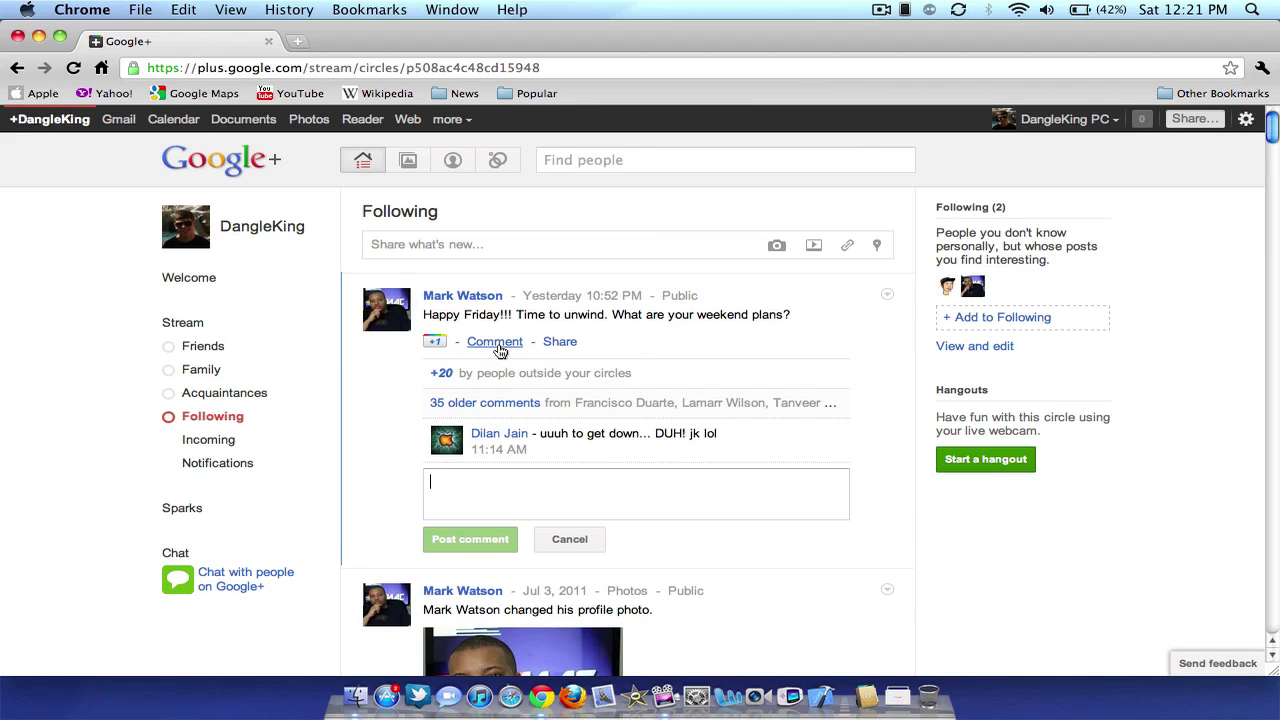
click(570, 539)
click(559, 341)
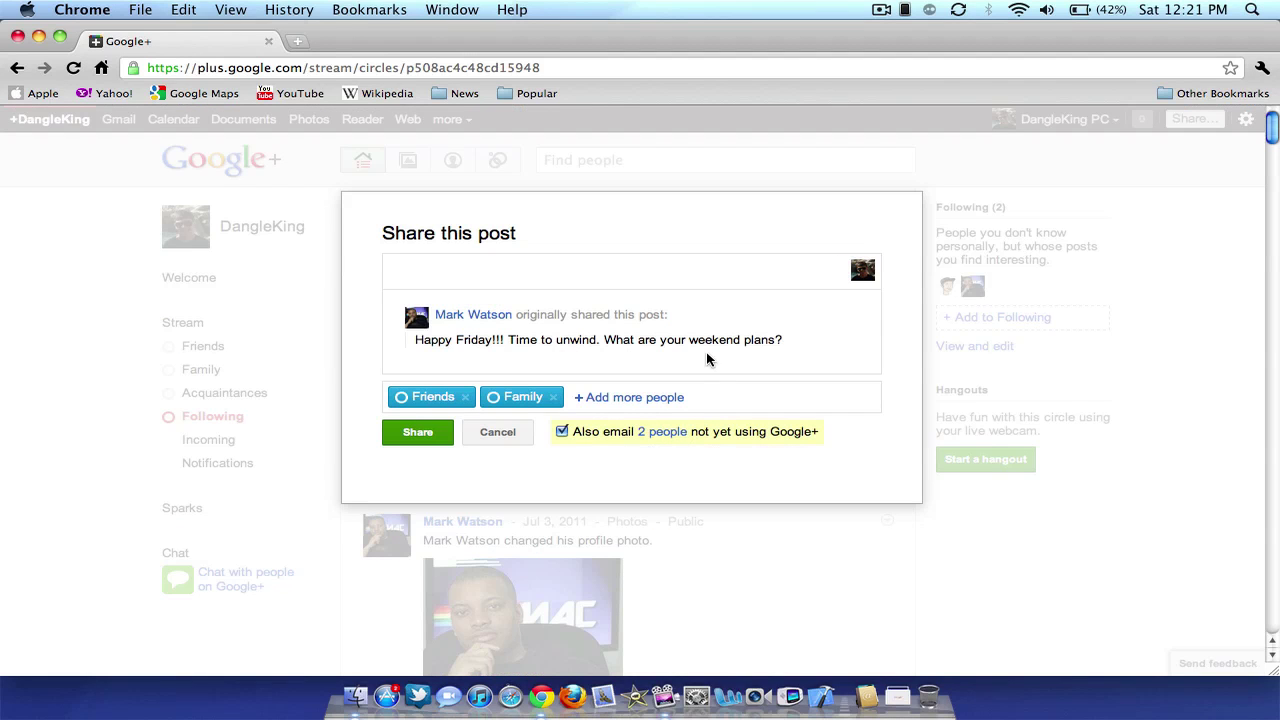
click(497, 432)
scroll(717, 322, down, 1)
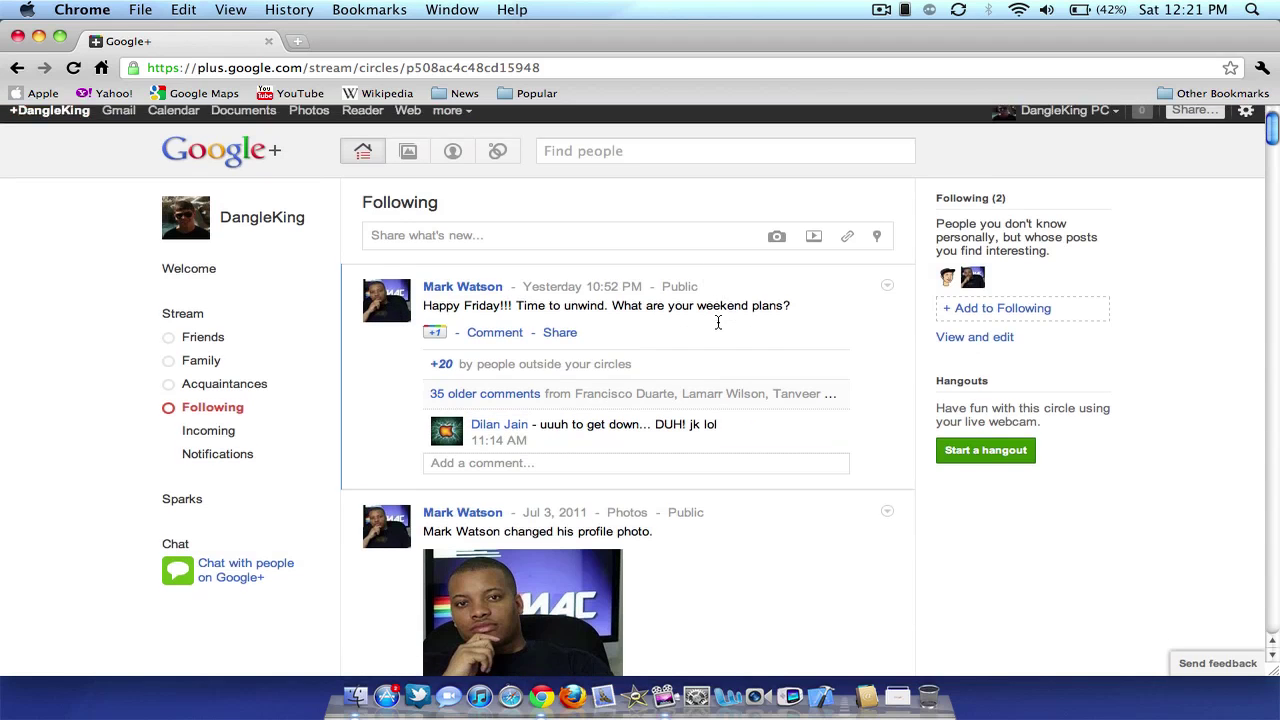
scroll(717, 322, down, 10)
scroll(697, 394, up, 4)
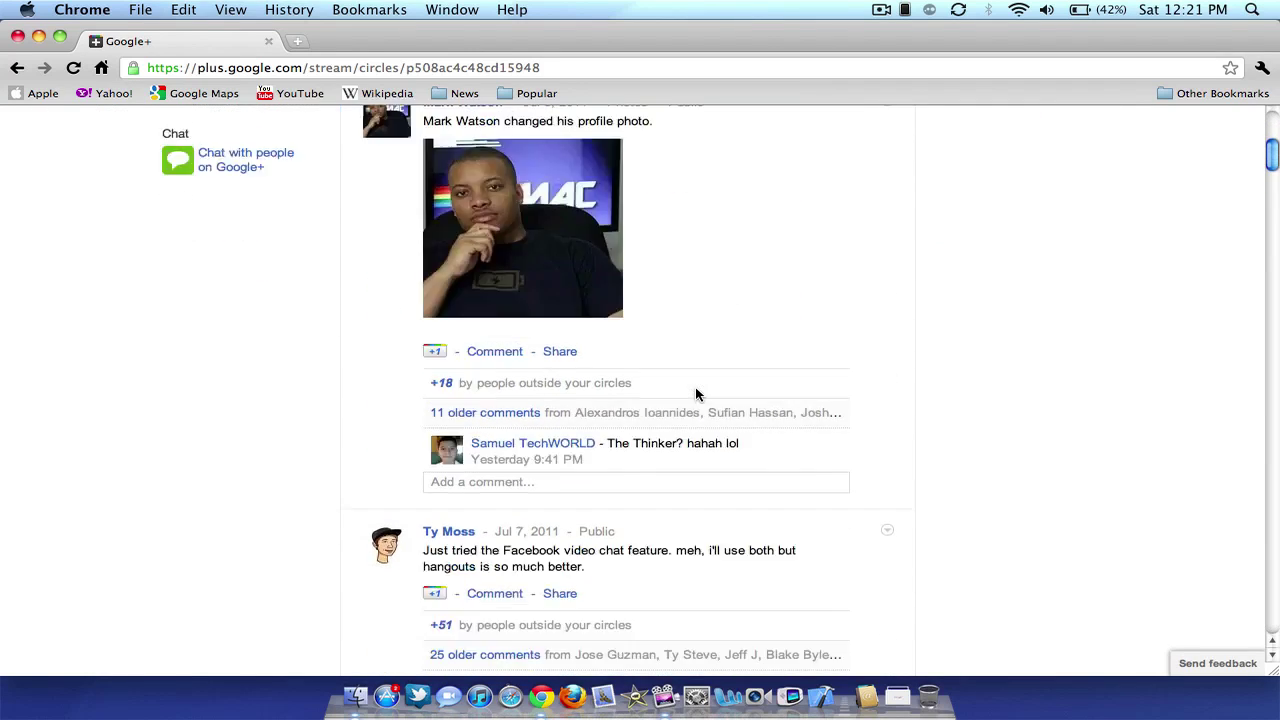
scroll(697, 394, up, 6)
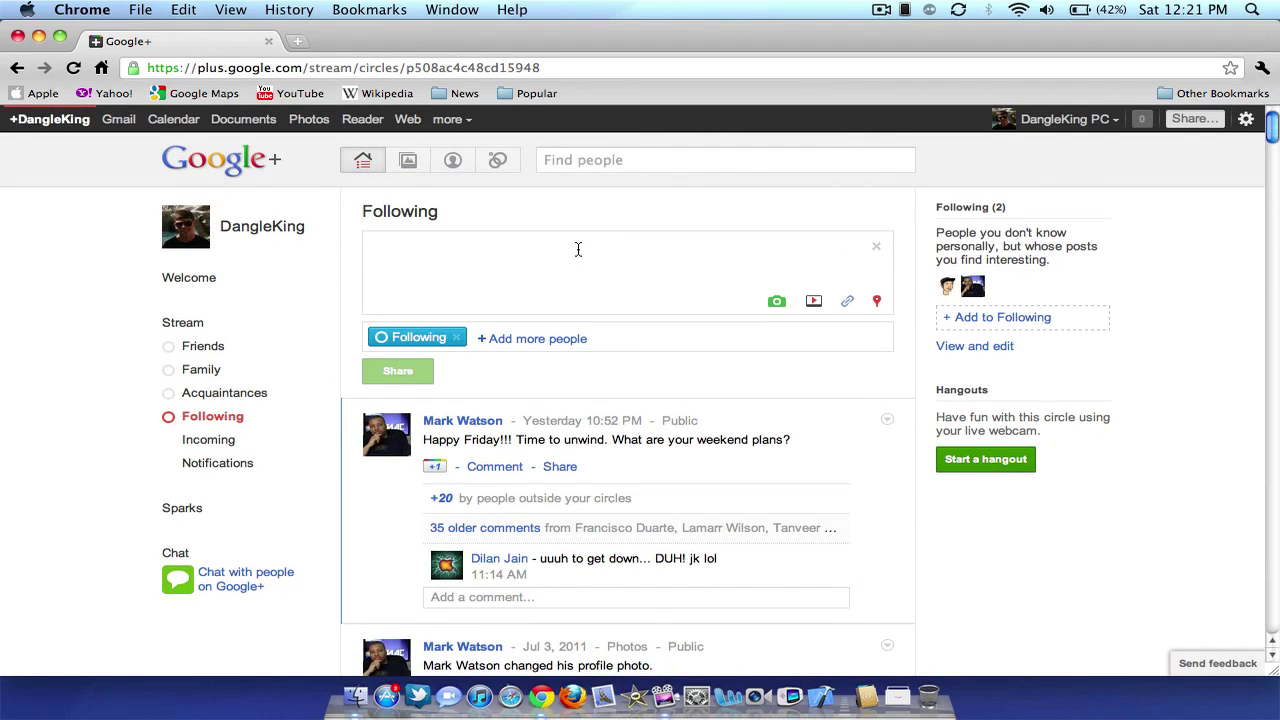
Check the photo and video attachment options, then add an empty link field to the new post
click(777, 303)
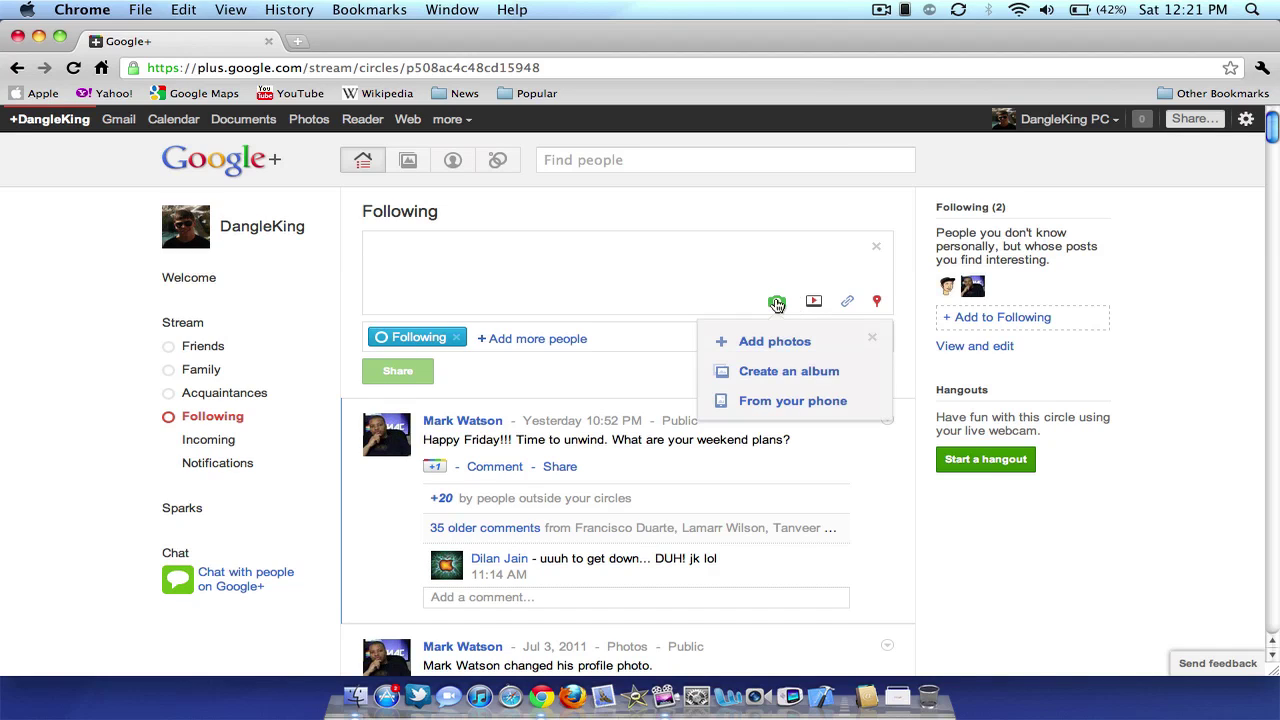
click(815, 311)
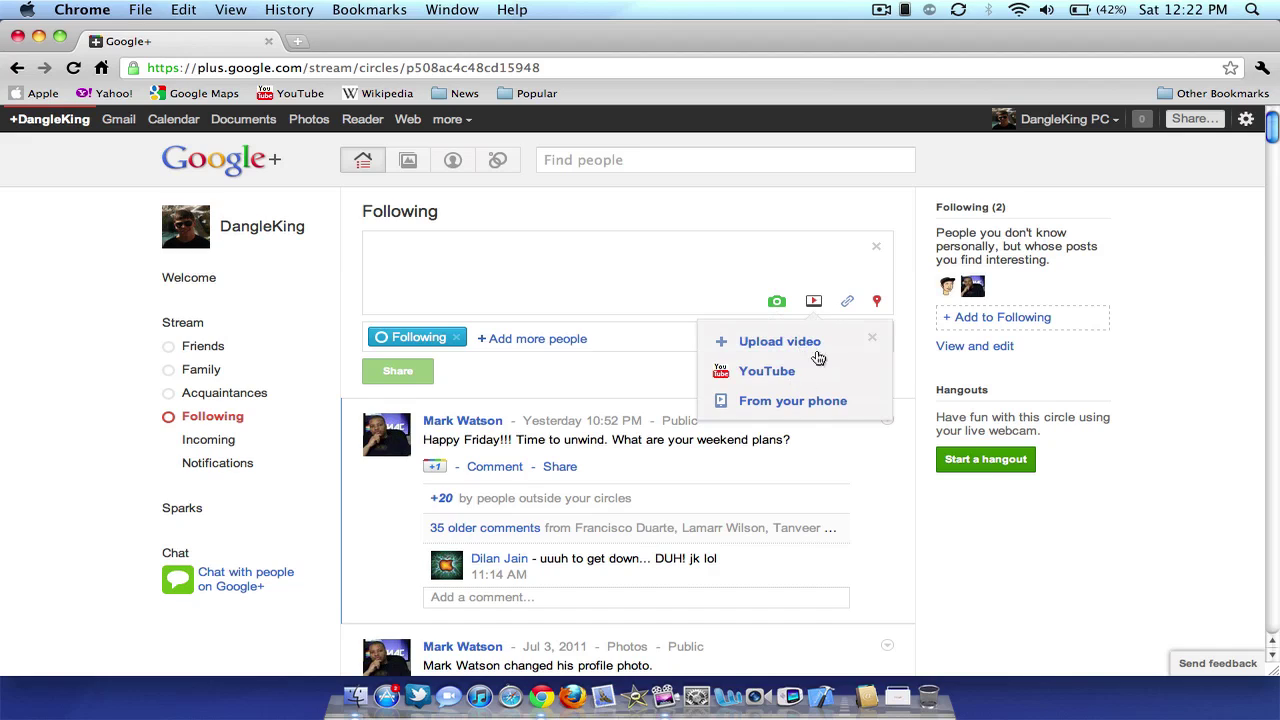
click(849, 302)
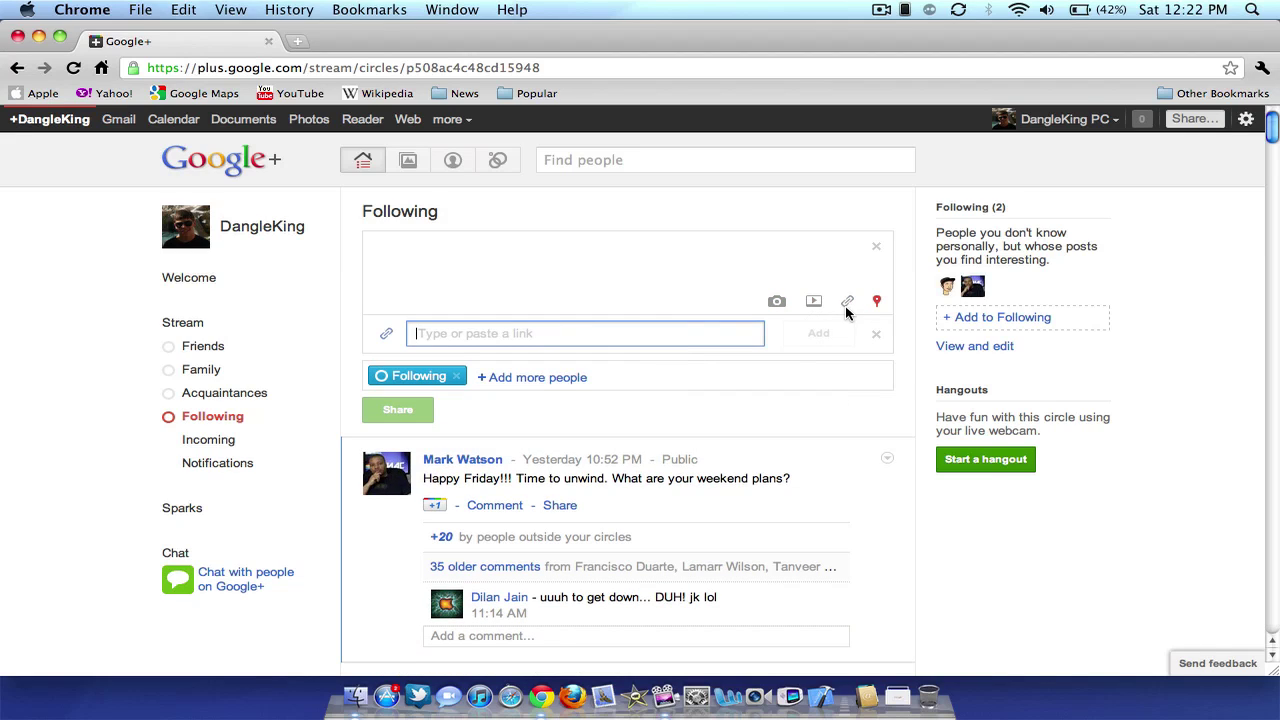
click(594, 274)
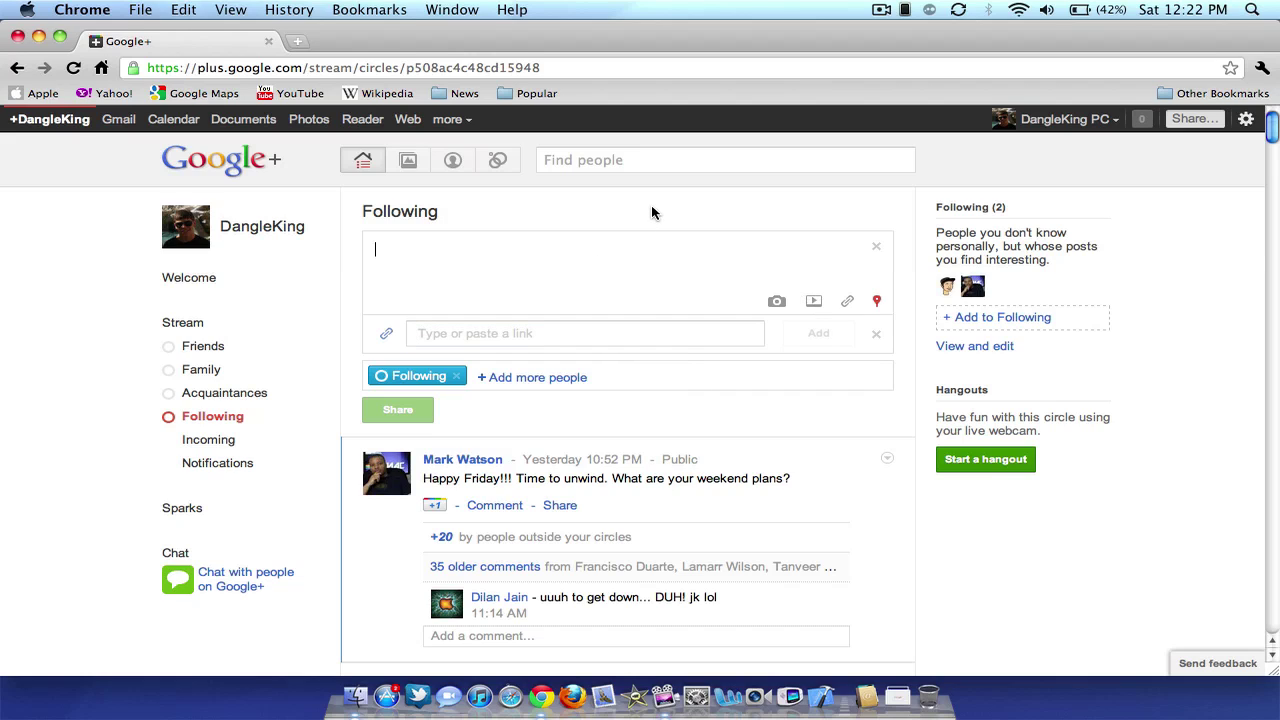